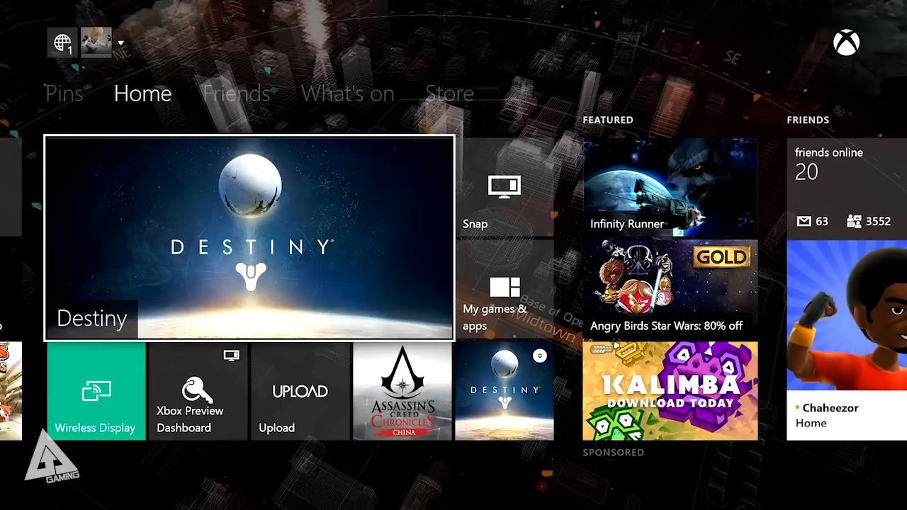
Move the dashboard selection down to the Wireless Display app tile
{"action": "key", "text": "Down"}
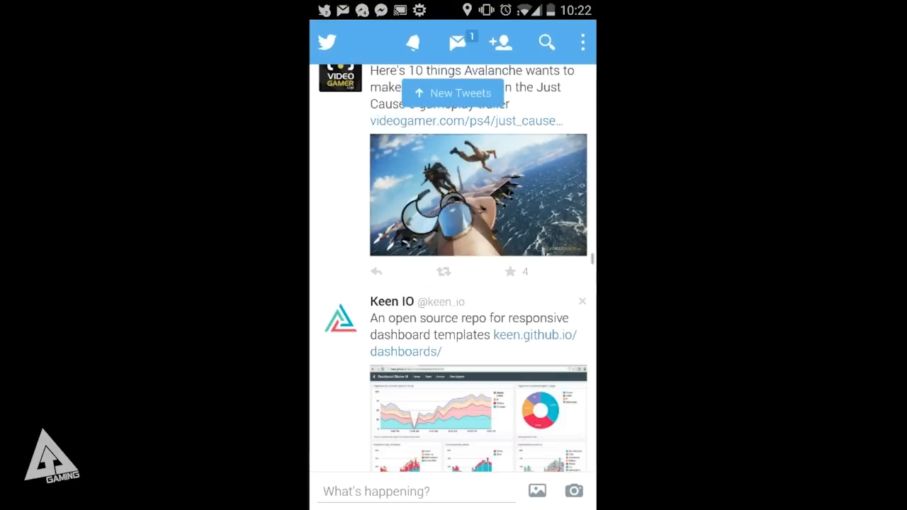
{"action": "scroll", "coordinate": [453, 269], "scroll_direction": "up", "scroll_amount": 5}
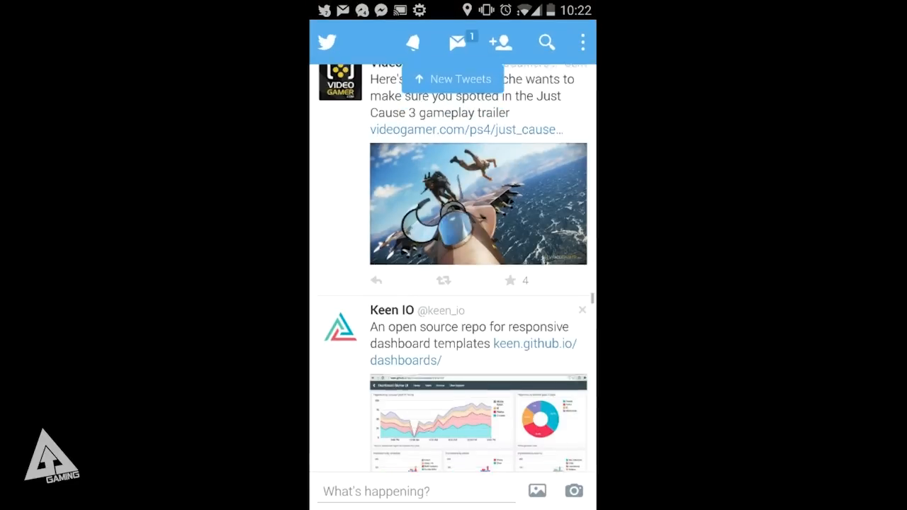
{"action": "scroll", "coordinate": [453, 269], "scroll_direction": "up", "scroll_amount": 5}
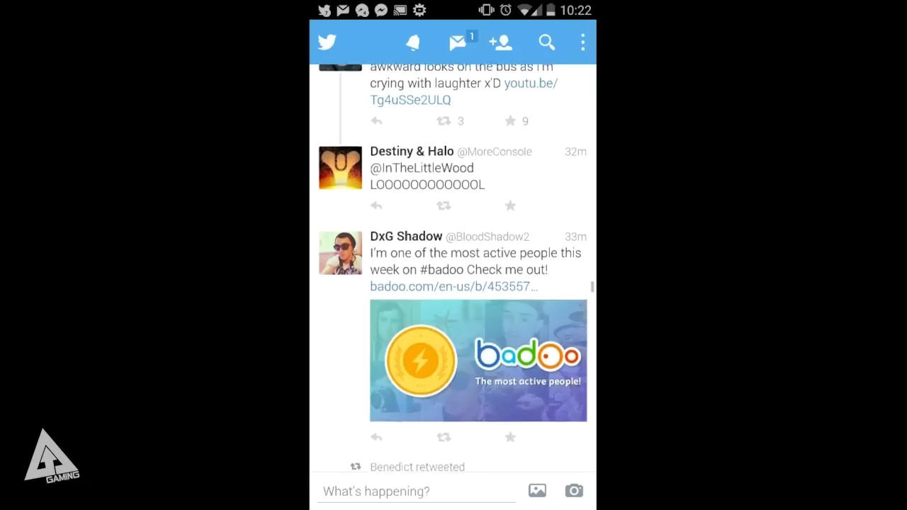
{"action": "scroll", "coordinate": [453, 269], "scroll_direction": "down", "scroll_amount": 3}
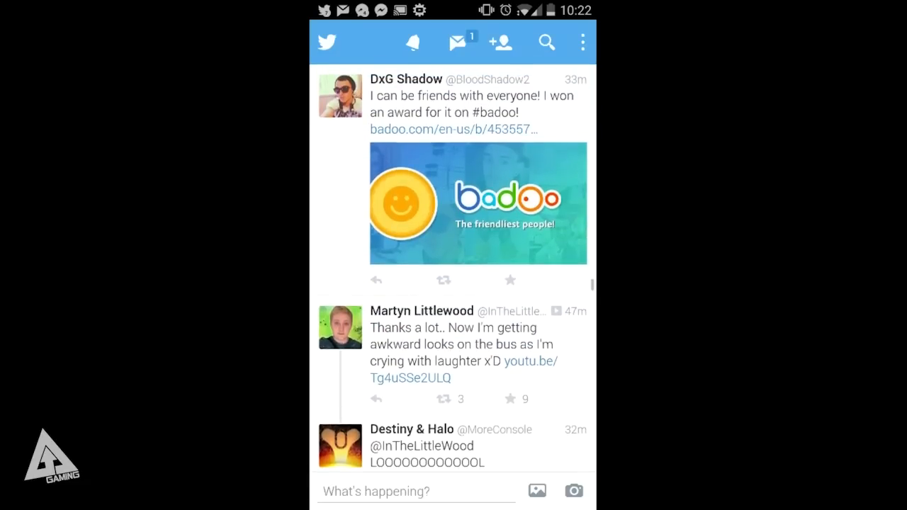
{"action": "scroll", "coordinate": [453, 269], "scroll_direction": "up", "scroll_amount": 5}
{"action": "scroll", "coordinate": [454, 269], "scroll_direction": "up", "scroll_amount": 3}
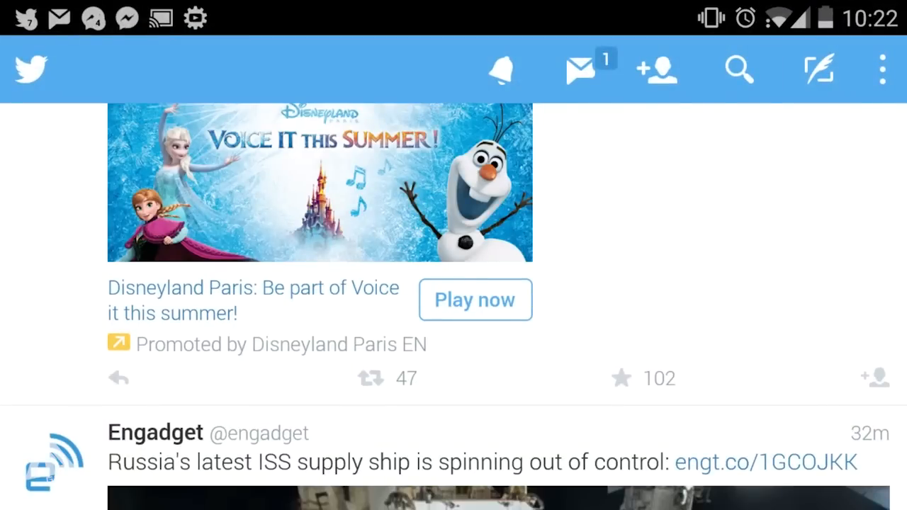
{"action": "scroll", "coordinate": [453, 284], "scroll_direction": "up", "scroll_amount": 3}
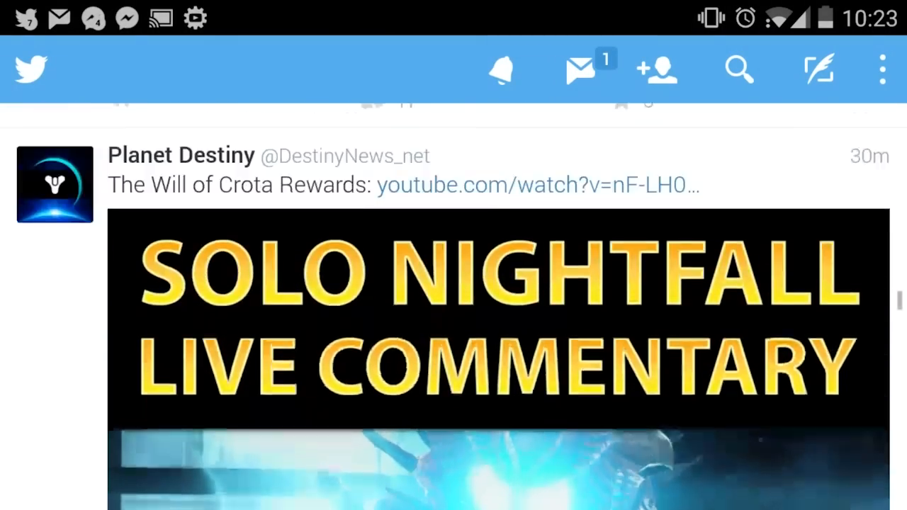
{"action": "scroll", "coordinate": [454, 283], "scroll_direction": "down", "scroll_amount": 8}
{"action": "scroll", "coordinate": [454, 283], "scroll_direction": "down", "scroll_amount": 5}
{"action": "scroll", "coordinate": [453, 284], "scroll_direction": "up", "scroll_amount": 2}
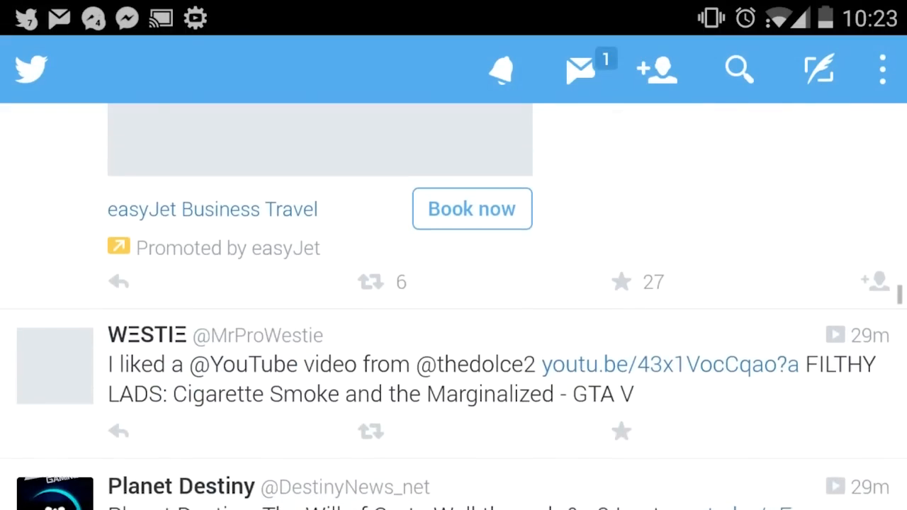
{"action": "scroll", "coordinate": [453, 283], "scroll_direction": "down", "scroll_amount": 8}
{"action": "scroll", "coordinate": [453, 283], "scroll_direction": "down", "scroll_amount": 5}
{"action": "scroll", "coordinate": [453, 284], "scroll_direction": "up", "scroll_amount": 1}
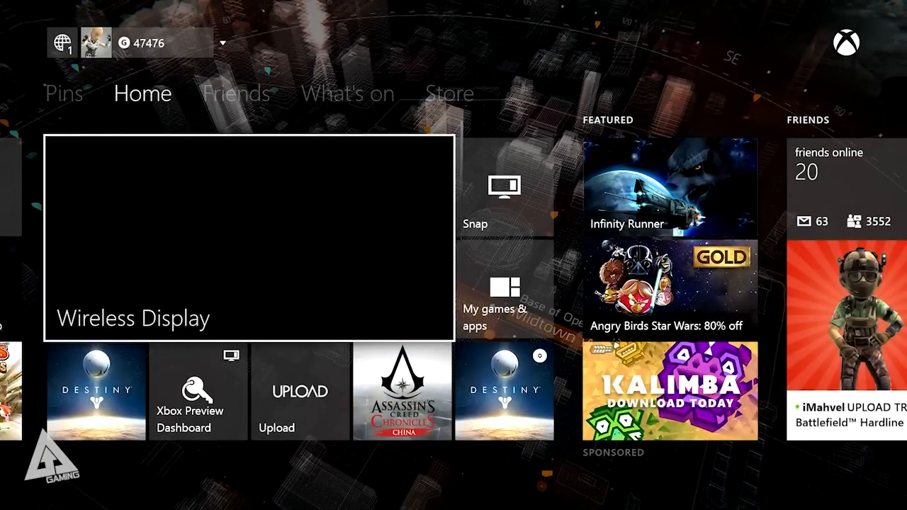
Launch the Xbox Preview Dashboard app from the home tiles
{"action": "key", "text": "Down"}
{"action": "key", "text": "Right"}
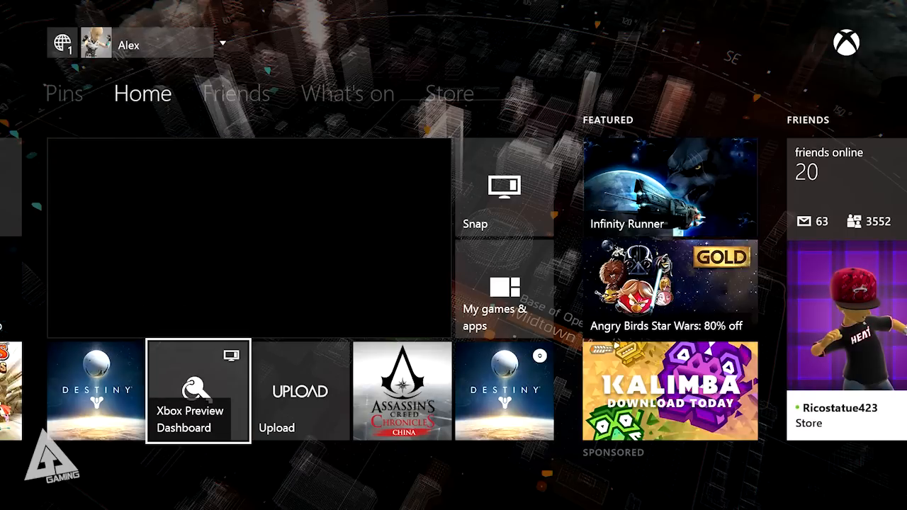
{"action": "key", "text": "Return"}
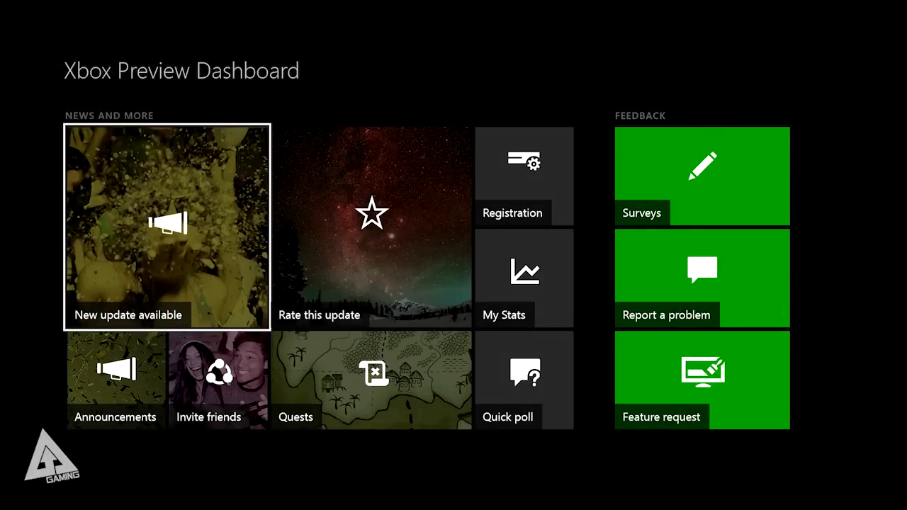
Go to the Quests page and highlight the Extend your Screens quest
{"action": "key", "text": "Right"}
{"action": "key", "text": "Down"}
{"action": "key", "text": "Return"}
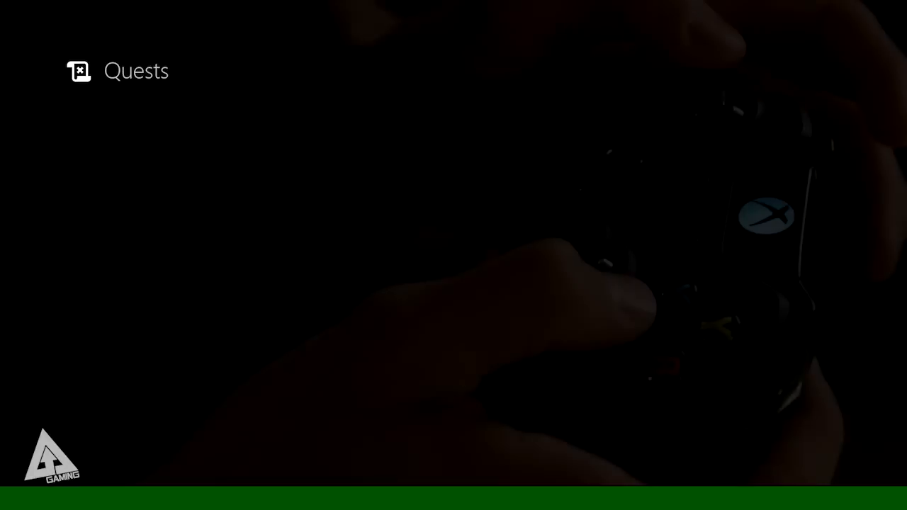
{"action": "key", "text": "Right"}
{"action": "key", "text": "Right"}
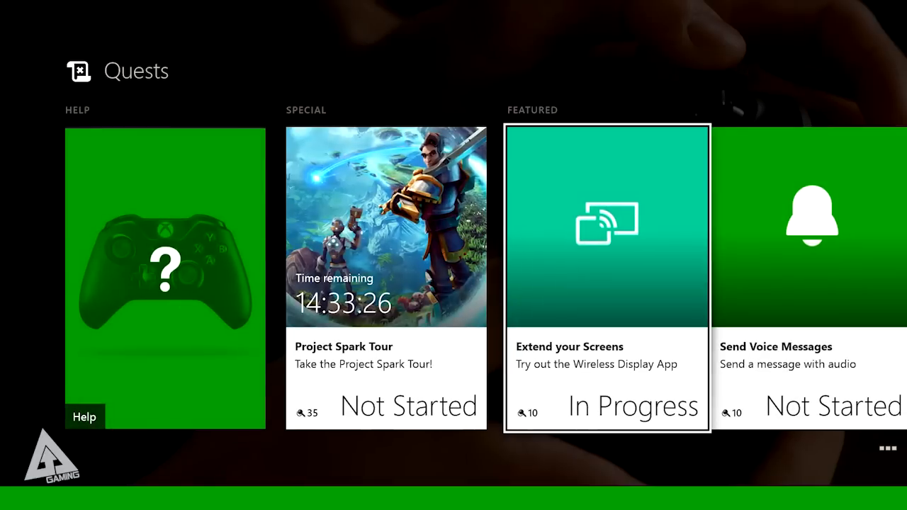